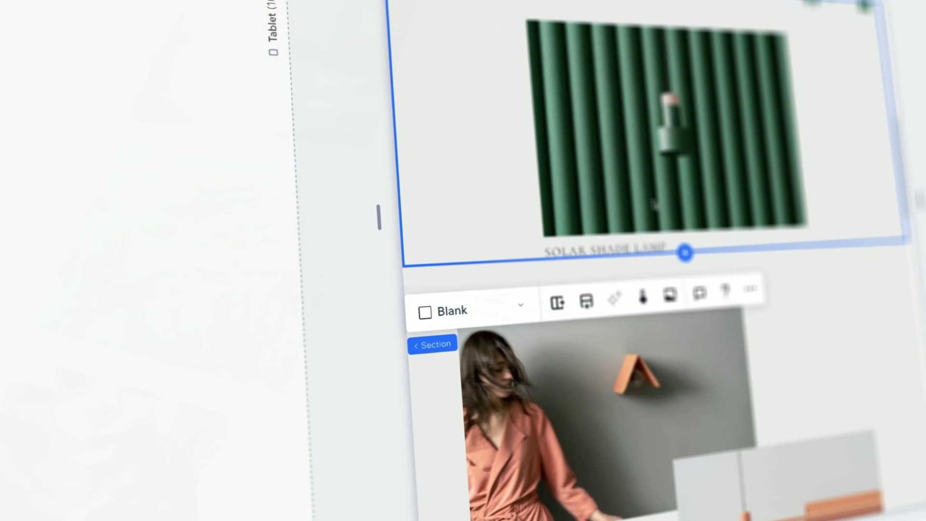
- Add an empty cell below the Solar Shade Lamp image, select it, and browse the Wix template gallery
{"action": "left_click", "coordinate": [522, 303]}
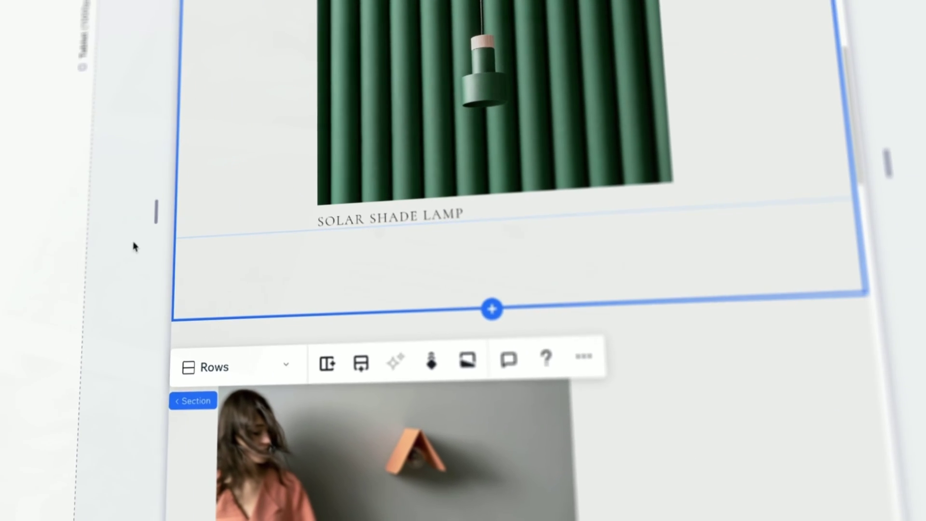
{"action": "left_click", "coordinate": [328, 270]}
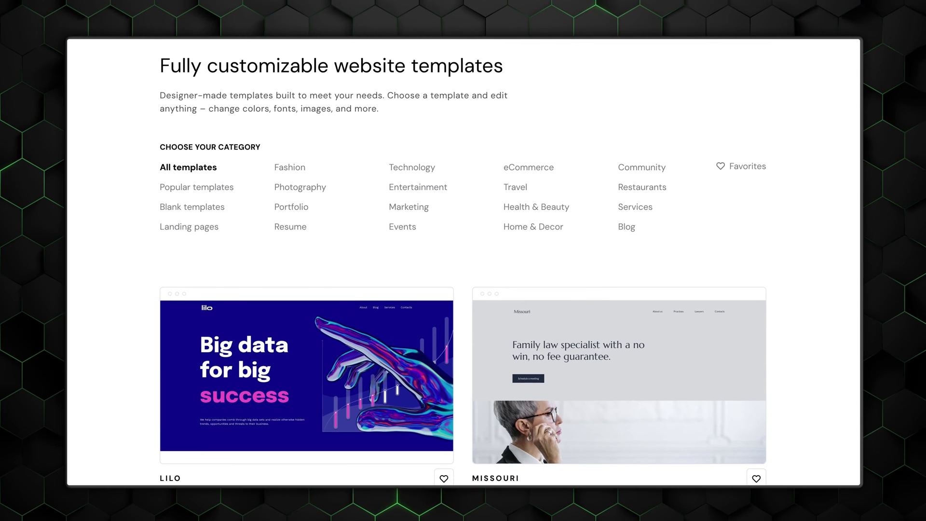
{"action": "scroll", "coordinate": [463, 260], "scroll_direction": "down", "scroll_amount": 3}
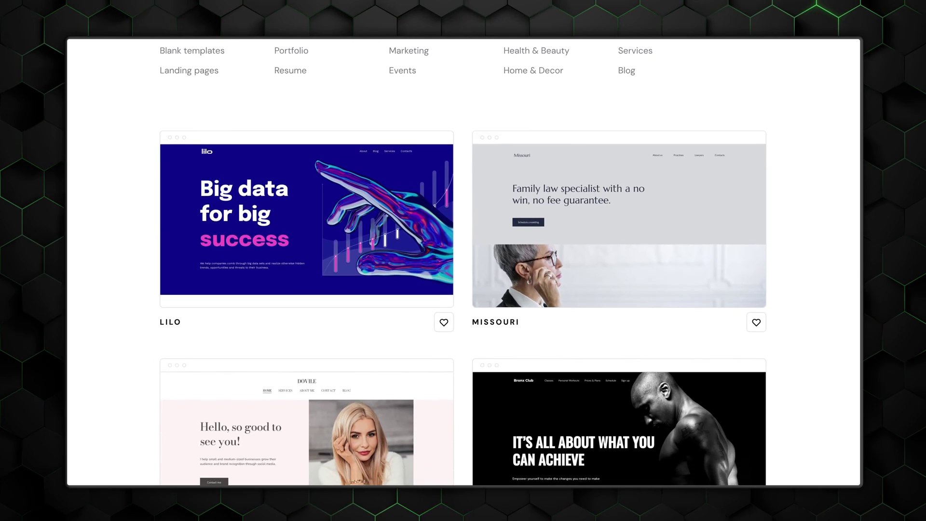
{"action": "scroll", "coordinate": [463, 261], "scroll_direction": "down", "scroll_amount": 4}
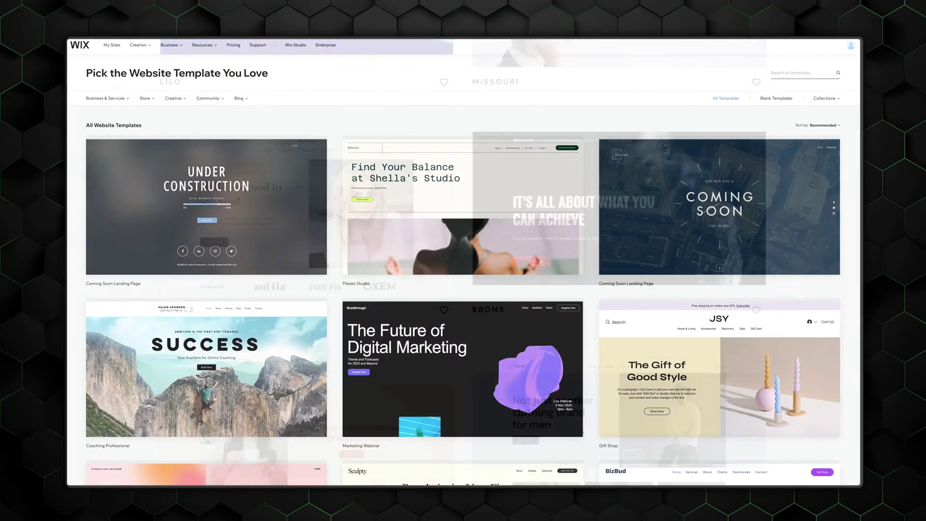
- Browse the Davon template, then generate AI logos from the prompt 'camera above mountain'
{"action": "scroll", "coordinate": [463, 261], "scroll_direction": "down", "scroll_amount": 1}
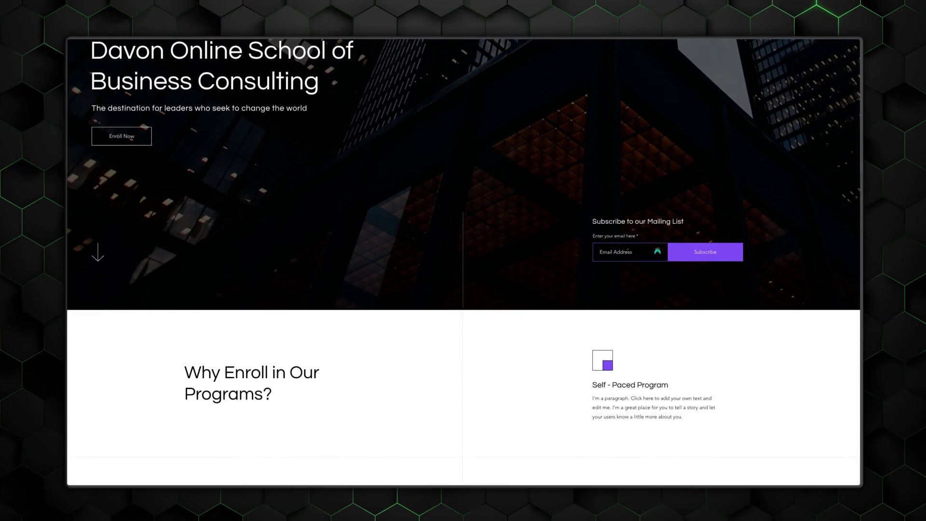
{"action": "scroll", "coordinate": [463, 260], "scroll_direction": "down", "scroll_amount": 8}
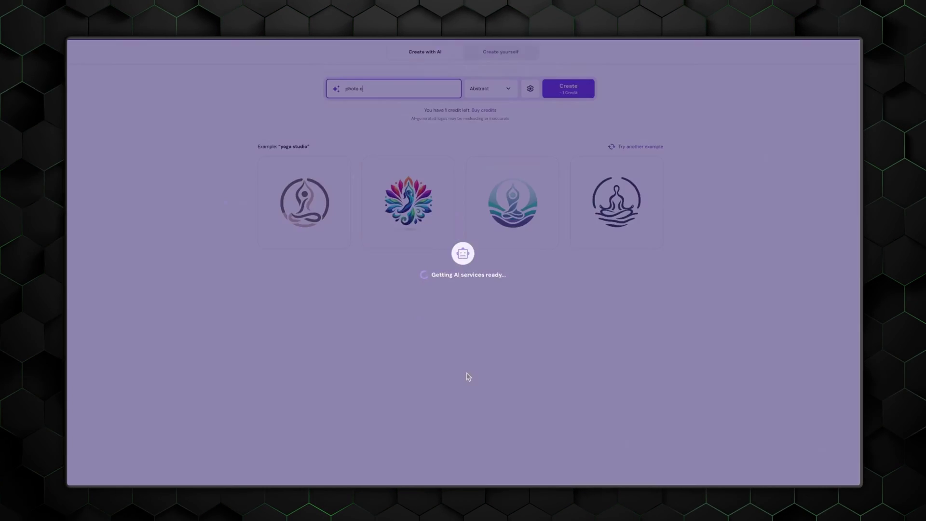
{"action": "type", "text": "camera above mountain"}
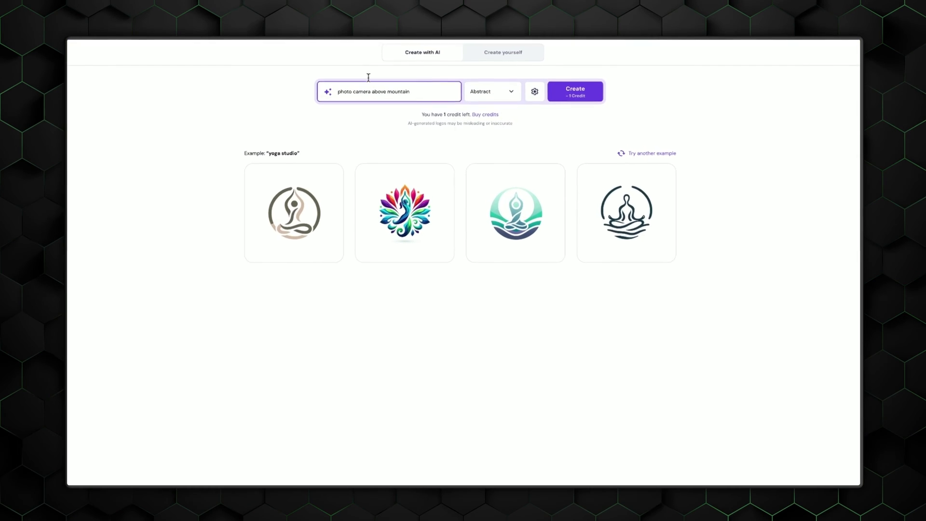
{"action": "left_click", "coordinate": [600, 97]}
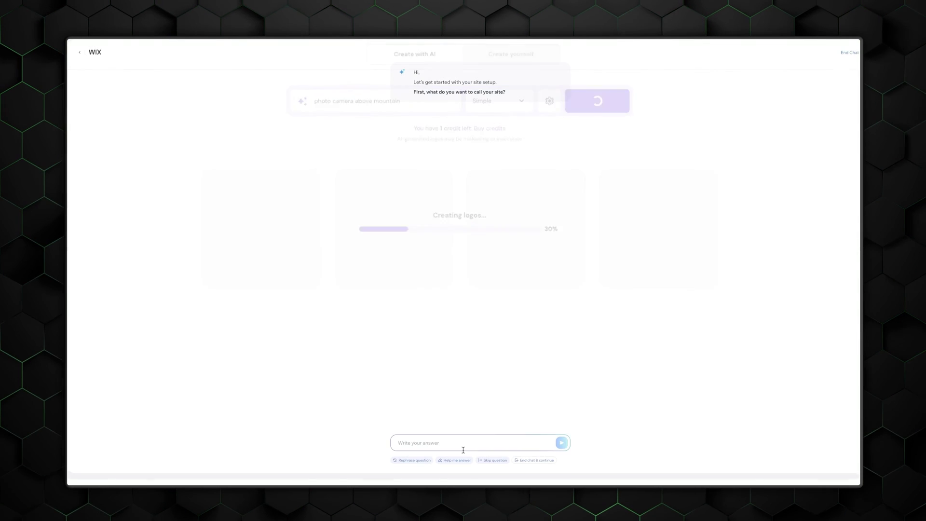
- Start answering the AI site-setup chat with a reply beginning 'It'
{"action": "type", "text": "It"}
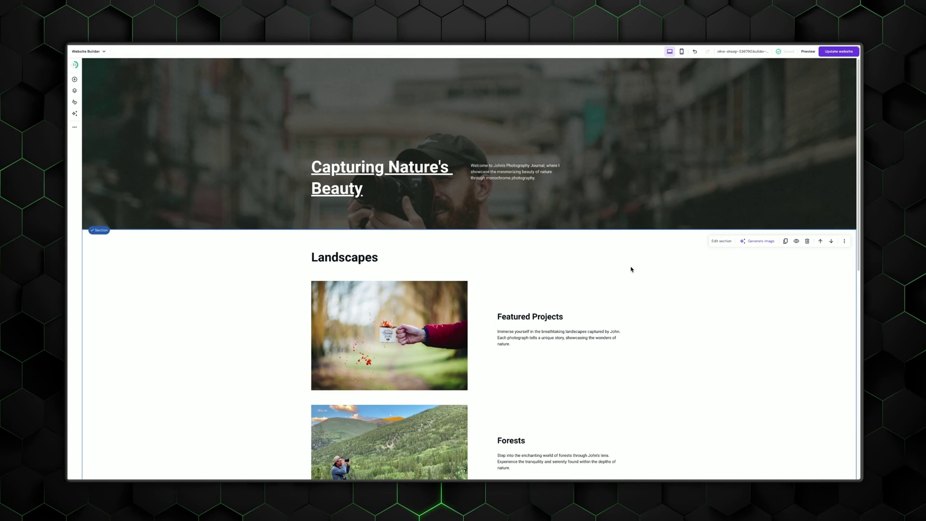
- Scroll down to the Landscapes entries to reach the Forests paragraph
{"action": "scroll", "coordinate": [630, 269], "scroll_direction": "down", "scroll_amount": 3}
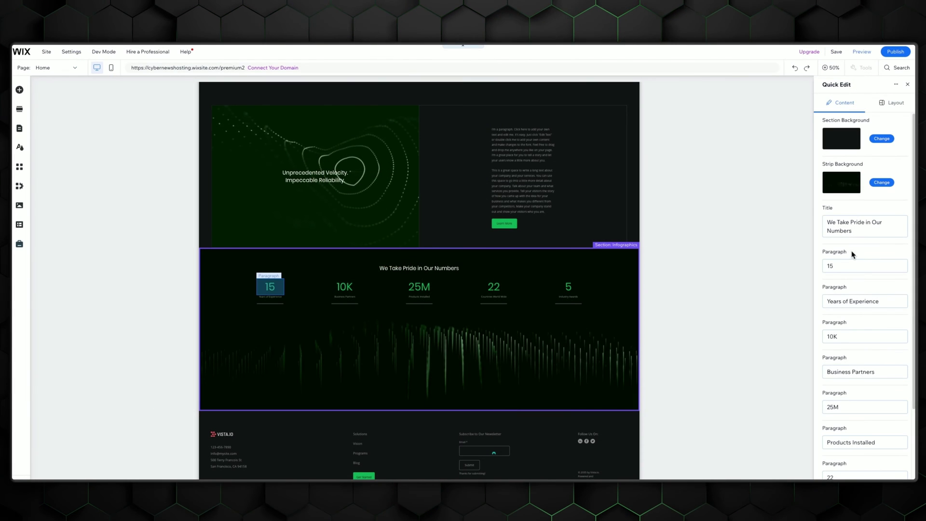
- Drop a Welcome section above the We Take Pride in Our Numbers section
{"action": "scroll", "coordinate": [852, 270], "scroll_direction": "down", "scroll_amount": 3}
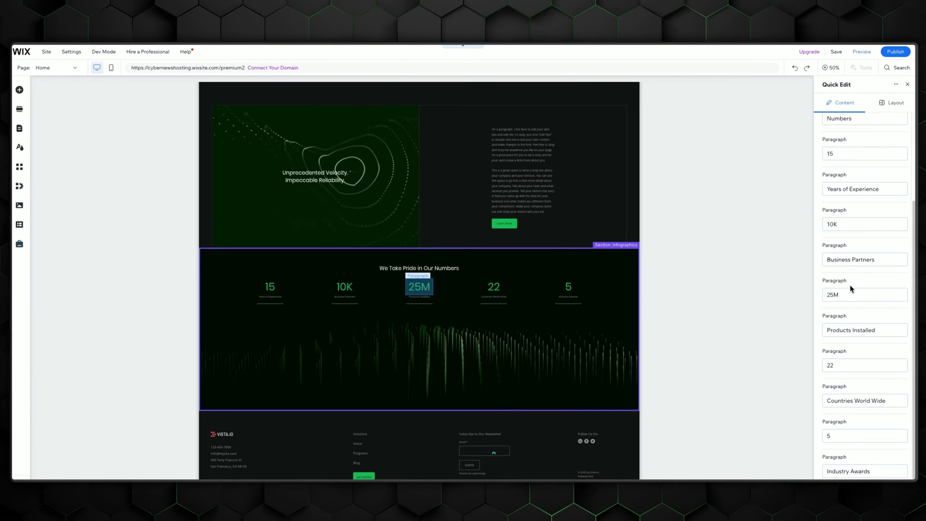
{"action": "scroll", "coordinate": [852, 261], "scroll_direction": "up", "scroll_amount": 4}
{"action": "left_click", "coordinate": [890, 102]}
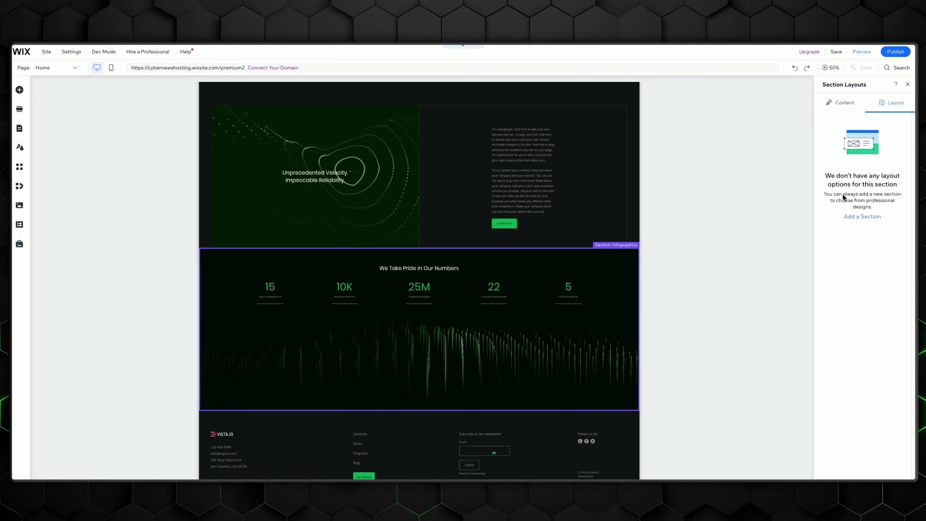
{"action": "left_click", "coordinate": [849, 216]}
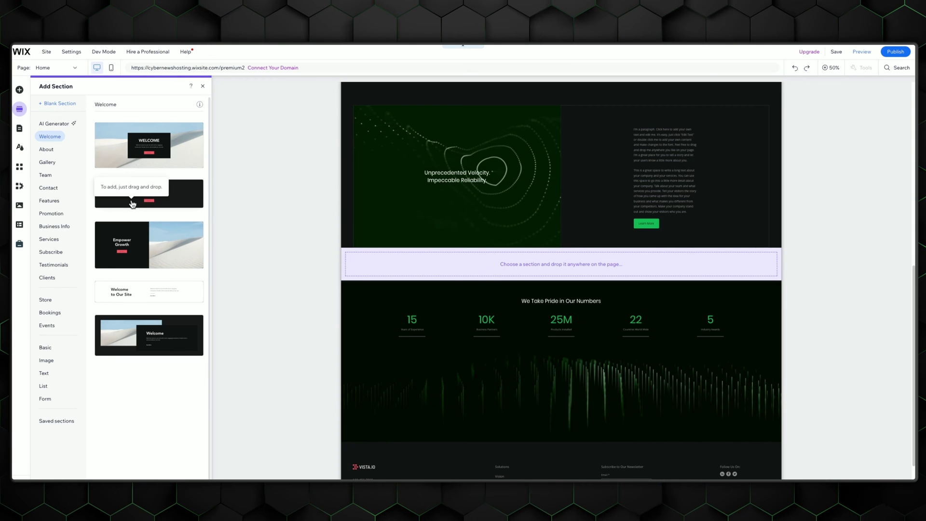
{"action": "left_click_drag", "start_coordinate": [132, 203], "coordinate": [548, 267]}
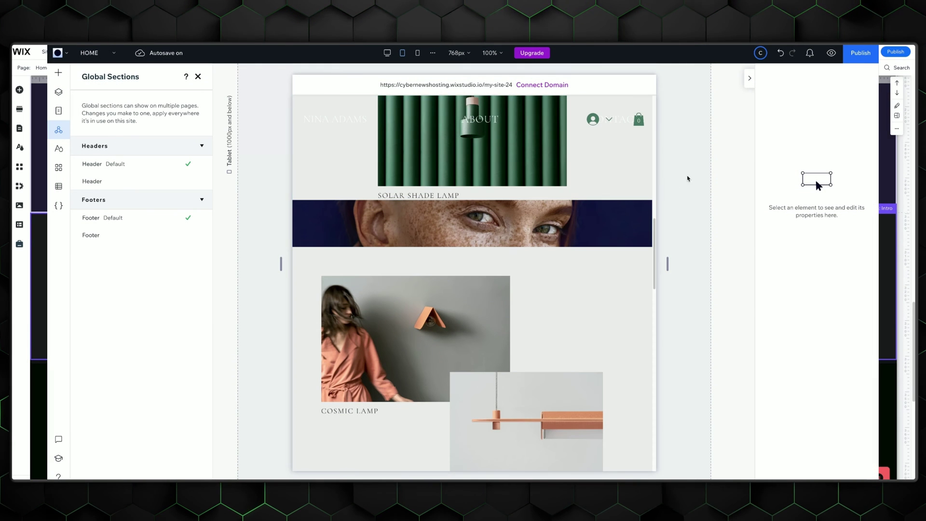
- Show the page's background and layout settings and scroll back up the page
{"action": "left_click", "coordinate": [688, 179]}
{"action": "scroll", "coordinate": [378, 147], "scroll_direction": "up", "scroll_amount": 5}
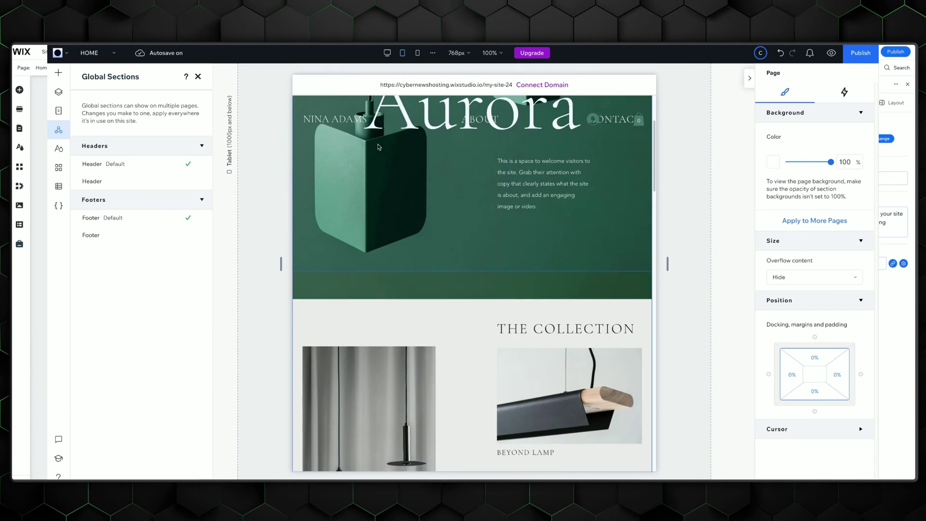
{"action": "scroll", "coordinate": [378, 147], "scroll_direction": "up", "scroll_amount": 1}
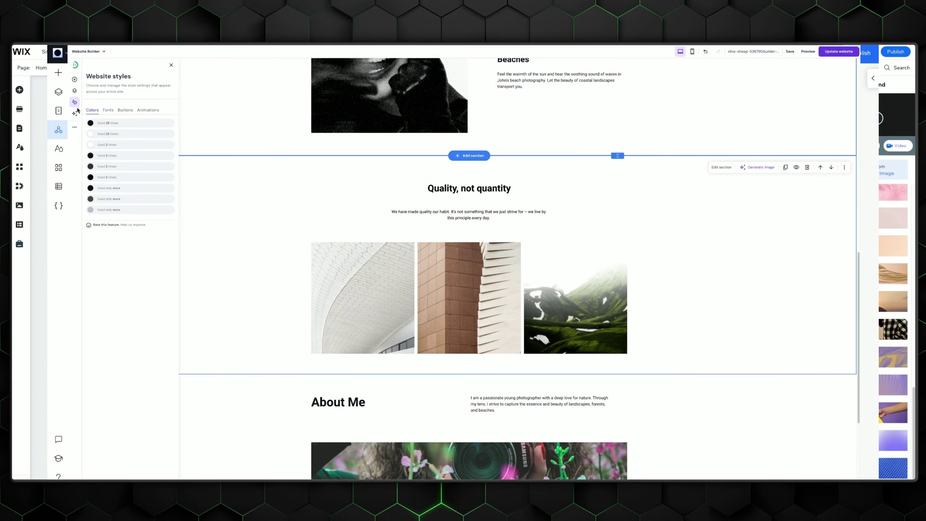
- Show the AI tools list, then the panel of elements that can be added
{"action": "left_click", "coordinate": [75, 112]}
{"action": "left_click", "coordinate": [76, 81]}
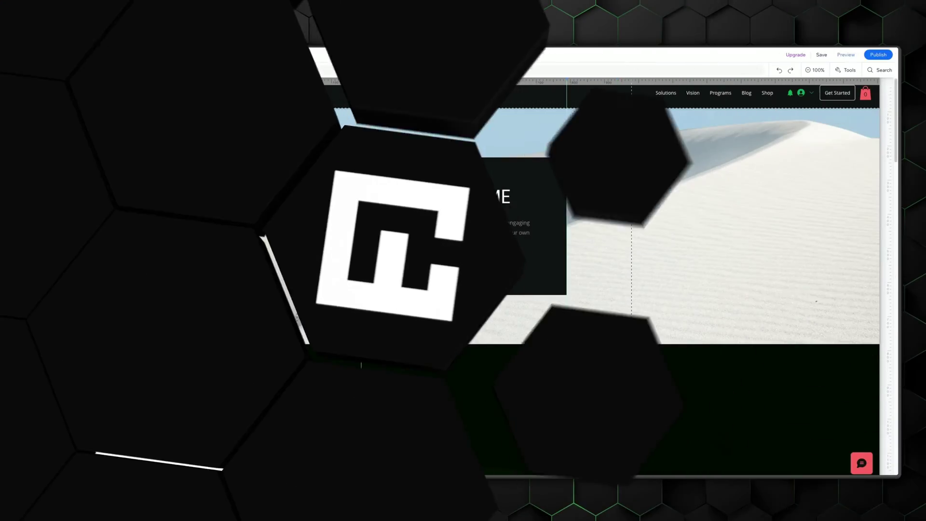
- Drag the green site-files image into the Welcome section and nudge it left
{"action": "scroll", "coordinate": [419, 195], "scroll_direction": "up", "scroll_amount": 2}
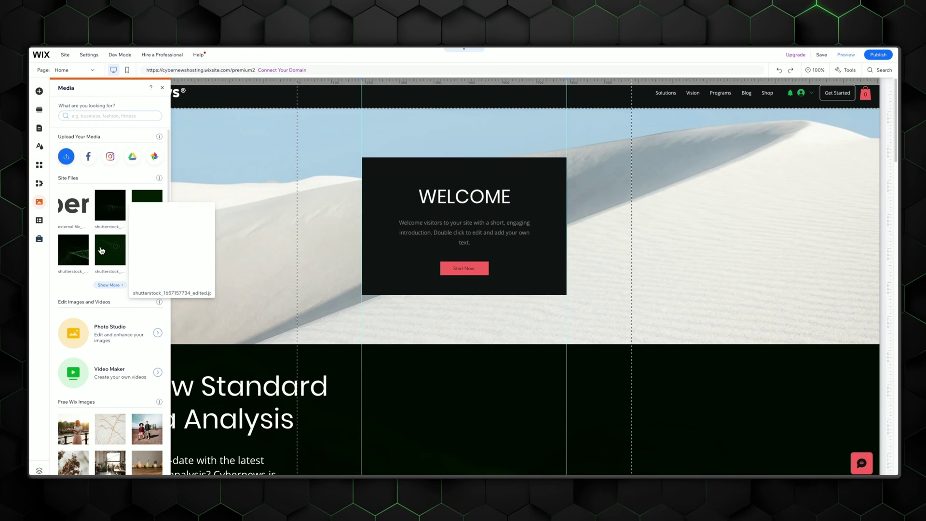
{"action": "left_click_drag", "start_coordinate": [147, 250], "coordinate": [345, 177]}
{"action": "left_click_drag", "start_coordinate": [226, 203], "coordinate": [269, 191]}
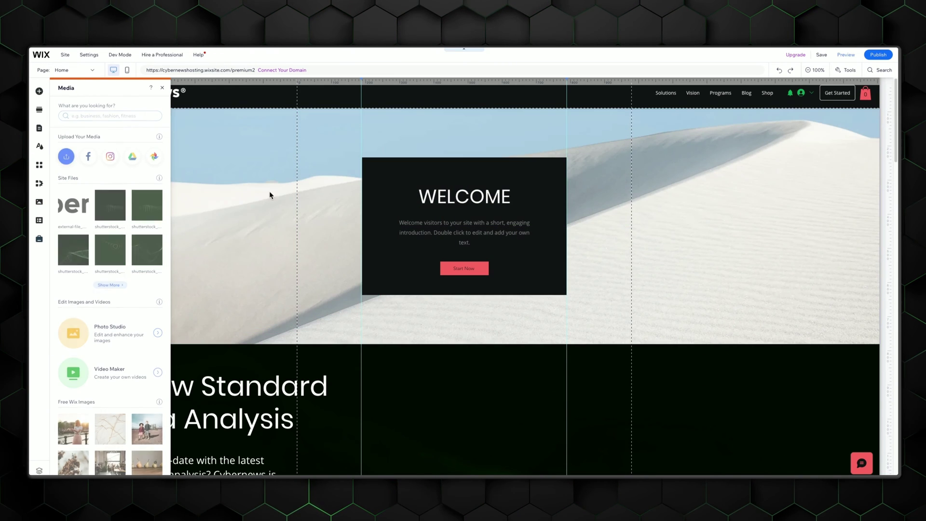
{"action": "scroll", "coordinate": [347, 214], "scroll_direction": "down", "scroll_amount": 3}
{"action": "scroll", "coordinate": [347, 214], "scroll_direction": "up", "scroll_amount": 3}
{"action": "left_click_drag", "start_coordinate": [347, 215], "coordinate": [283, 195]}
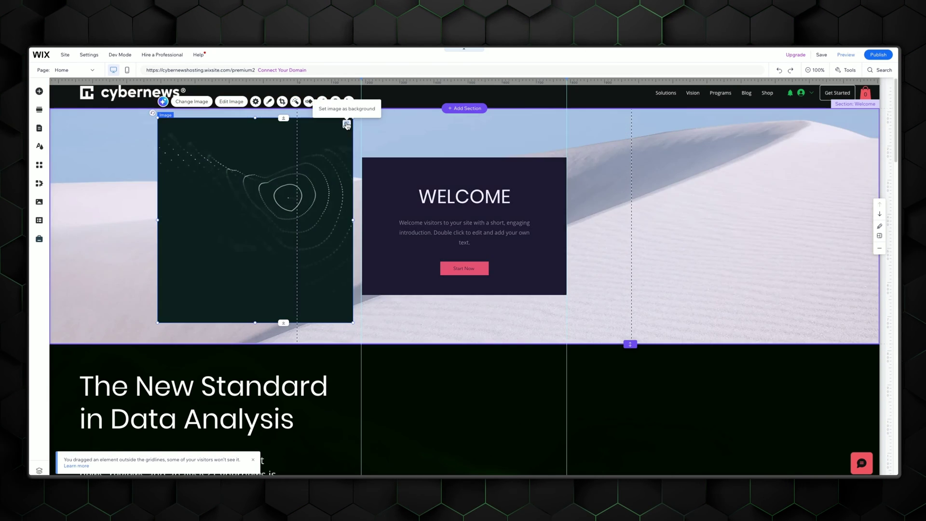
- Make the image the Welcome section's background and move the WELCOME box right and down
{"action": "left_click", "coordinate": [346, 124]}
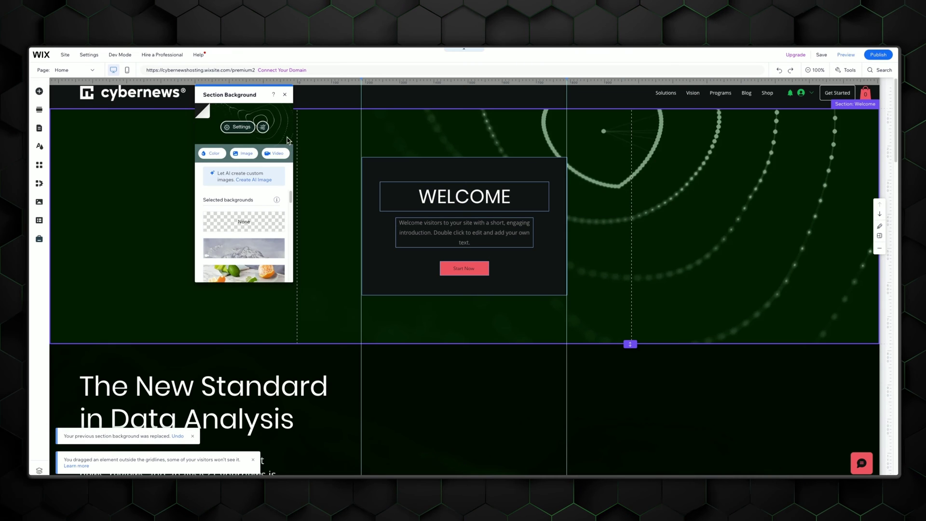
{"action": "left_click", "coordinate": [434, 166]}
{"action": "left_click_drag", "start_coordinate": [434, 166], "coordinate": [479, 182]}
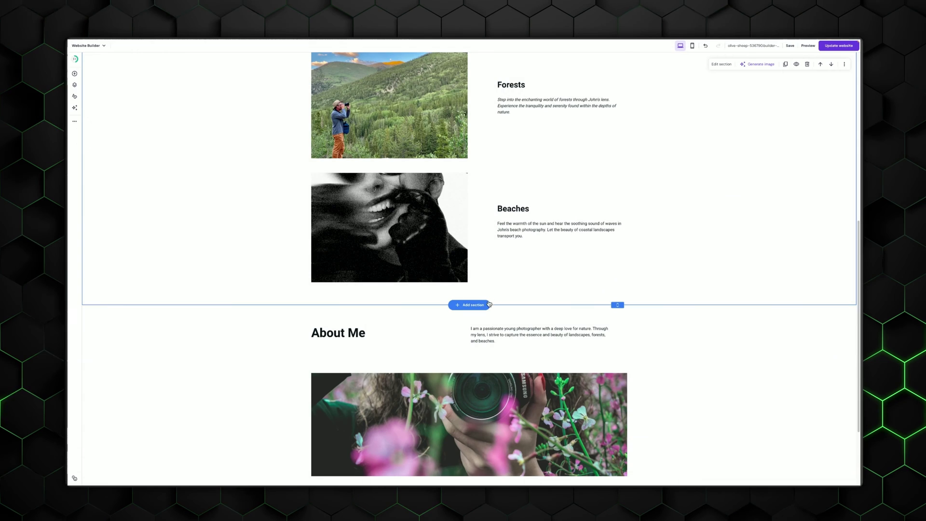
- Insert the three-image Quality, not quantity section and select its third picture for replacement
{"action": "left_click", "coordinate": [472, 306]}
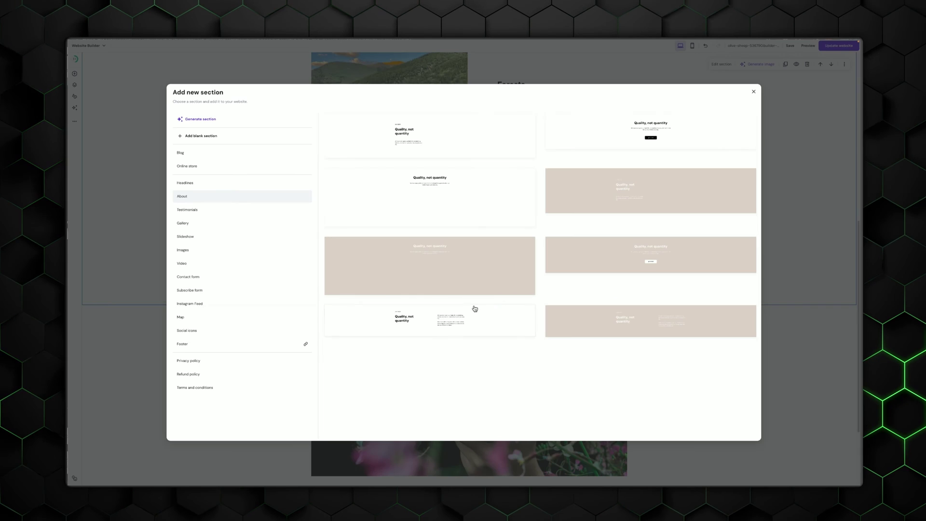
{"action": "left_click", "coordinate": [433, 198]}
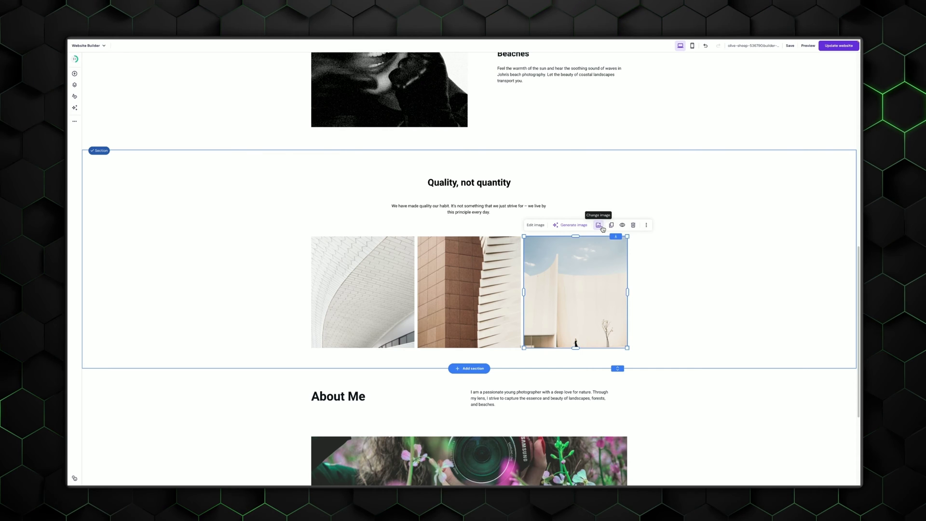
{"action": "left_click", "coordinate": [598, 225]}
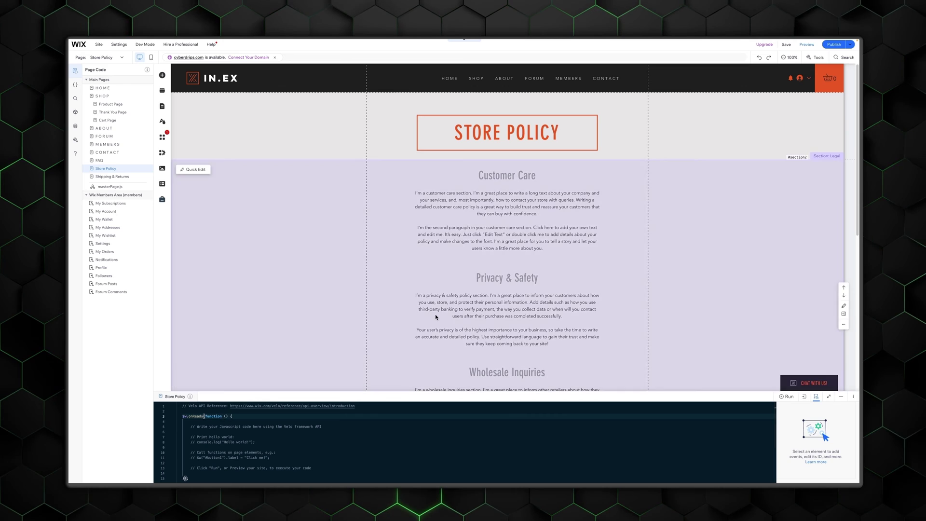
- Select the Legal section in the Store Policy page code to see its event handlers
{"action": "left_click", "coordinate": [436, 316]}
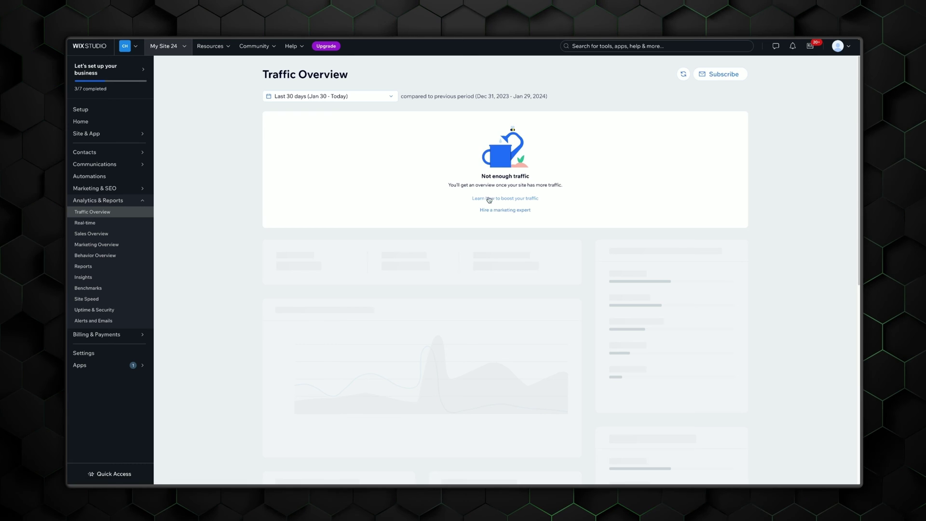
- Open the traffic-boosting guide, then its related Wix SEO Setup Checklist article
{"action": "left_click", "coordinate": [489, 198]}
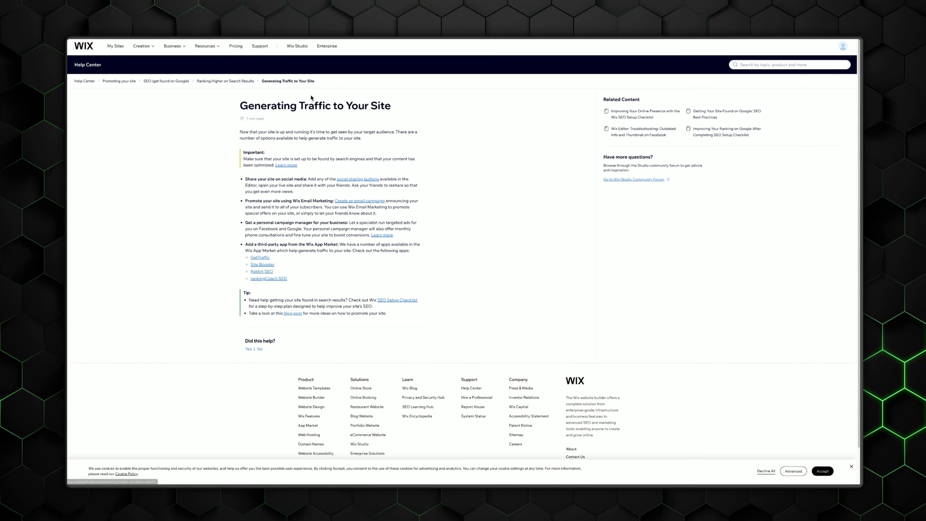
{"action": "left_click", "coordinate": [643, 117]}
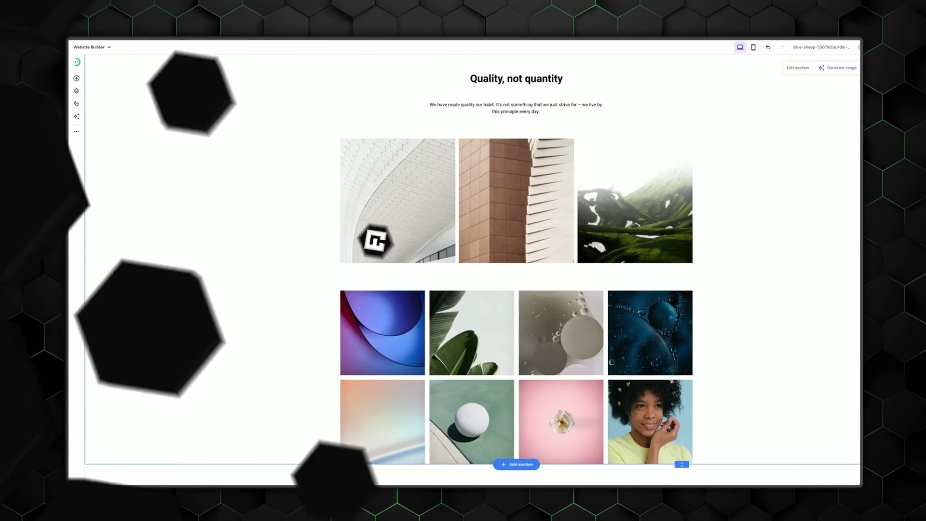
- Open the photography site's SEO settings from the sidebar's extra tools menu
{"action": "left_click", "coordinate": [76, 132]}
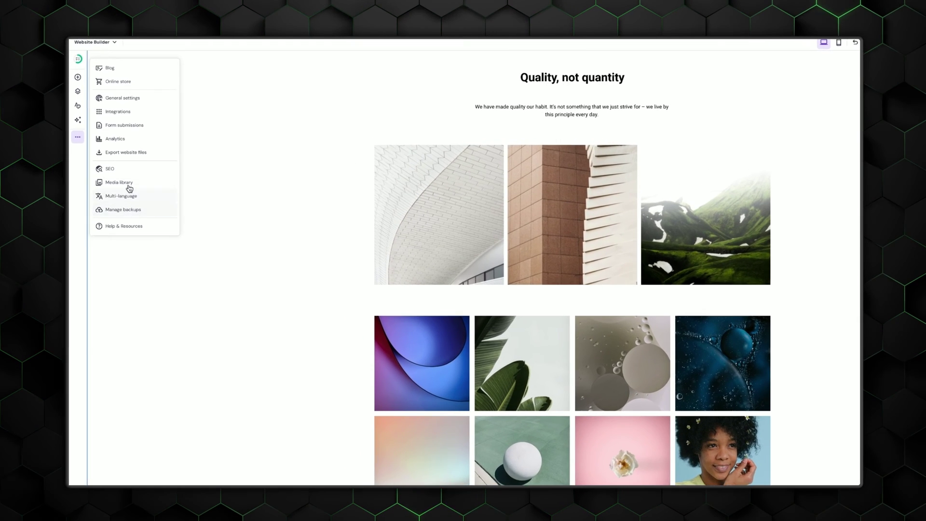
{"action": "left_click", "coordinate": [122, 172]}
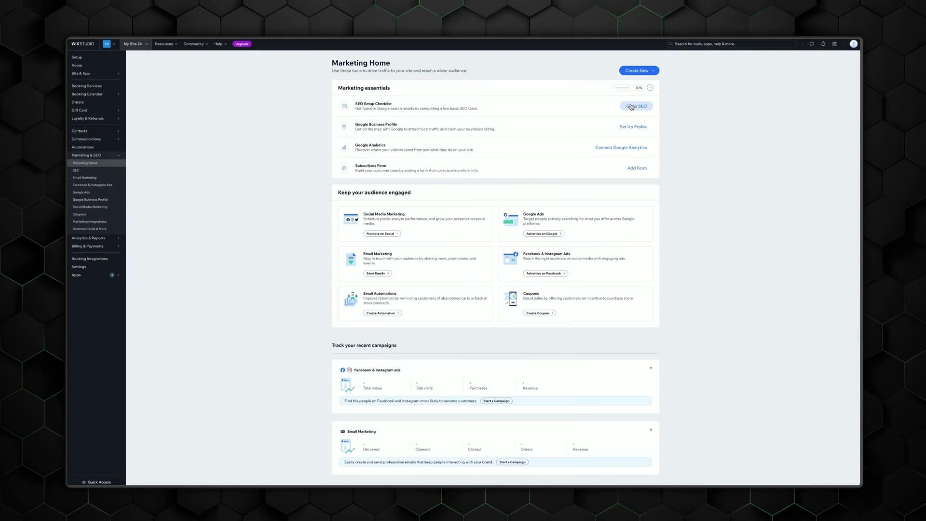
- Go from Marketing Home to the SEO tools and start the SEO Setup Checklist
{"action": "left_click", "coordinate": [636, 107]}
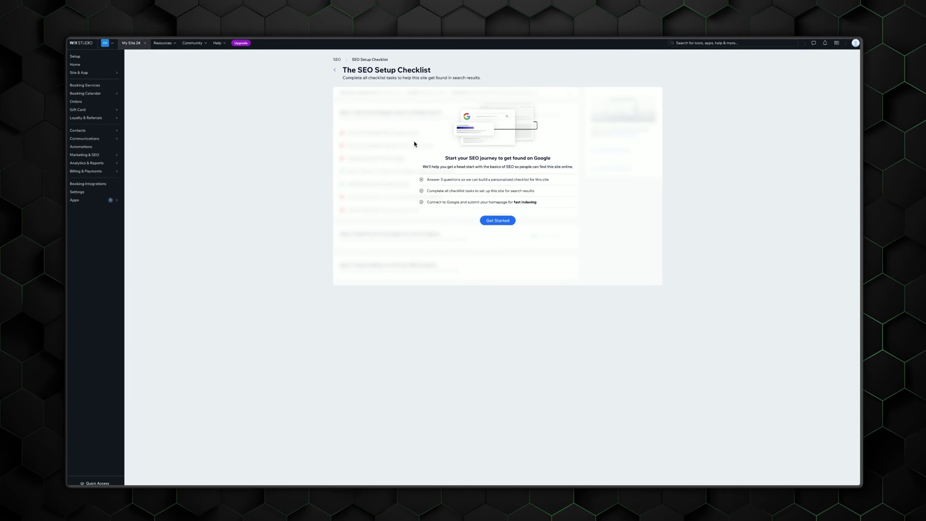
{"action": "left_click", "coordinate": [497, 220]}
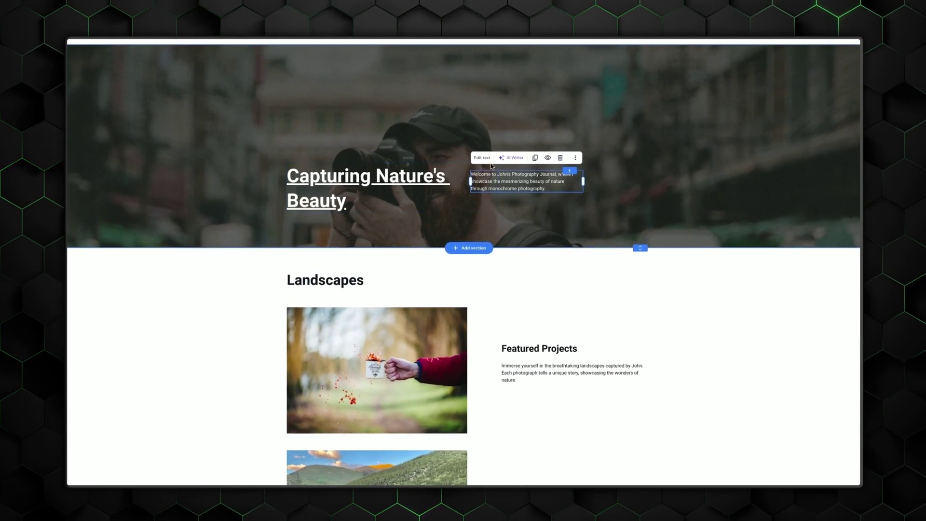
{"action": "left_click", "coordinate": [504, 169]}
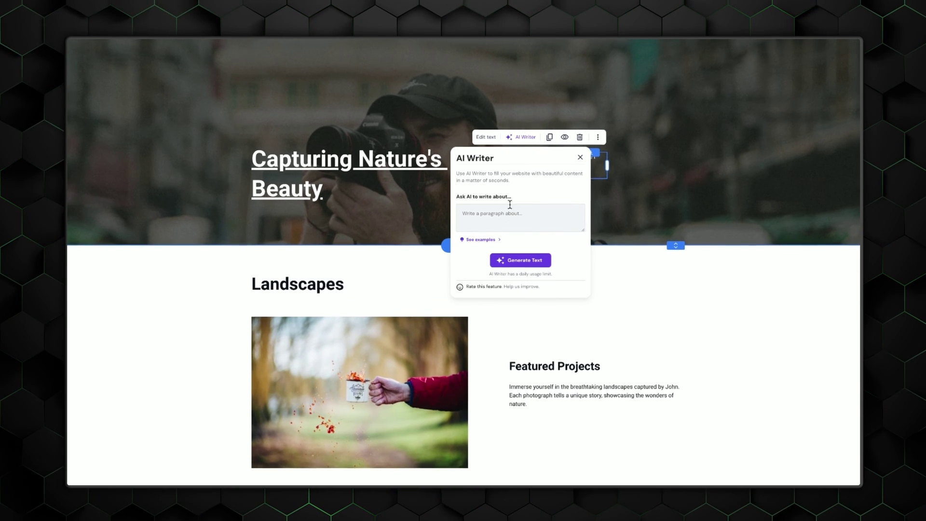
{"action": "left_click", "coordinate": [580, 158]}
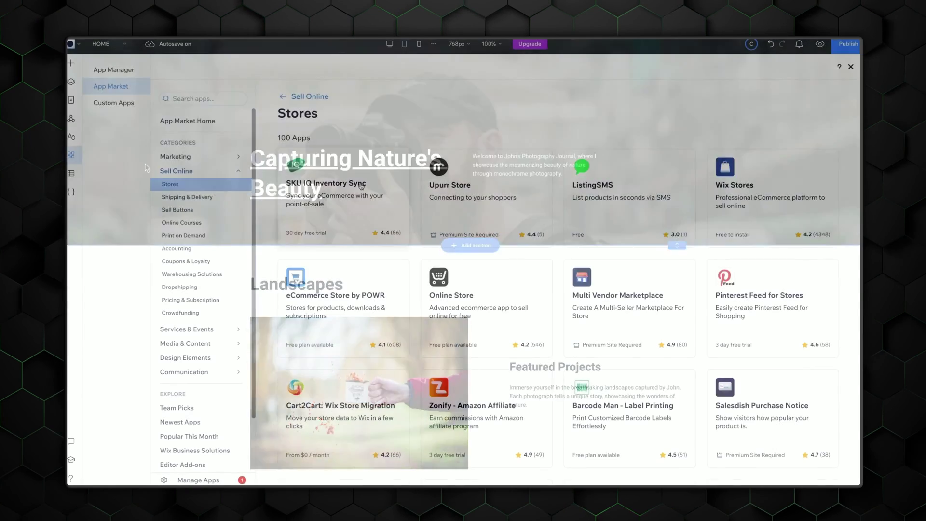
{"action": "scroll", "coordinate": [404, 180], "scroll_direction": "down", "scroll_amount": 10}
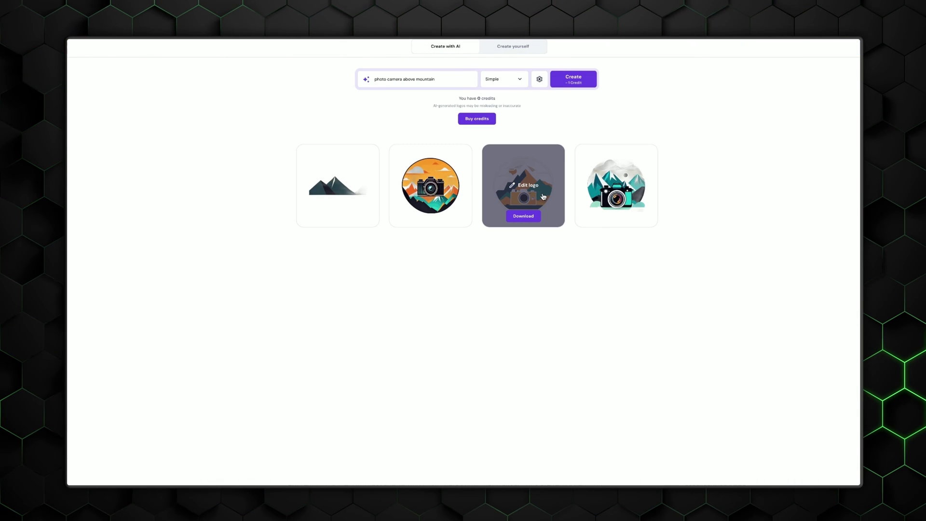
- Edit the generated camera-and-mountain logo, then preview the photography site in mobile view
{"action": "left_click", "coordinate": [523, 187]}
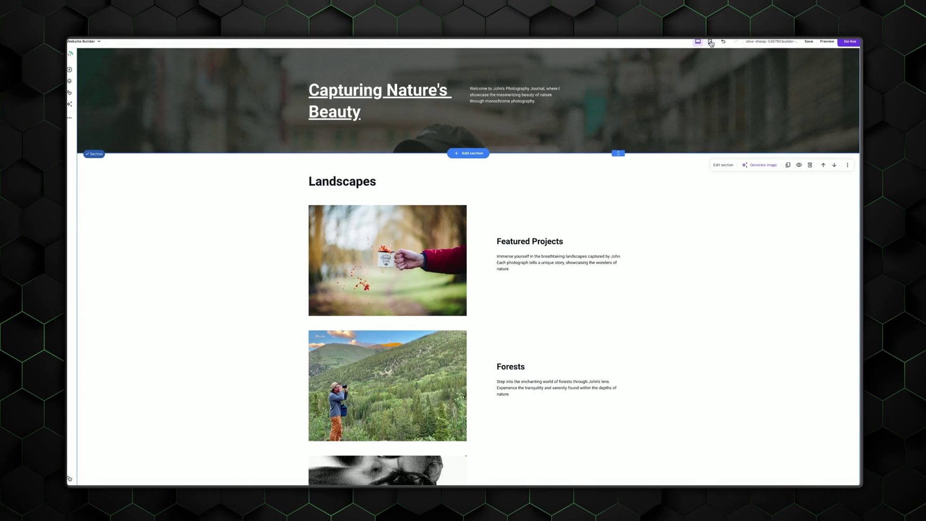
{"action": "left_click", "coordinate": [710, 42]}
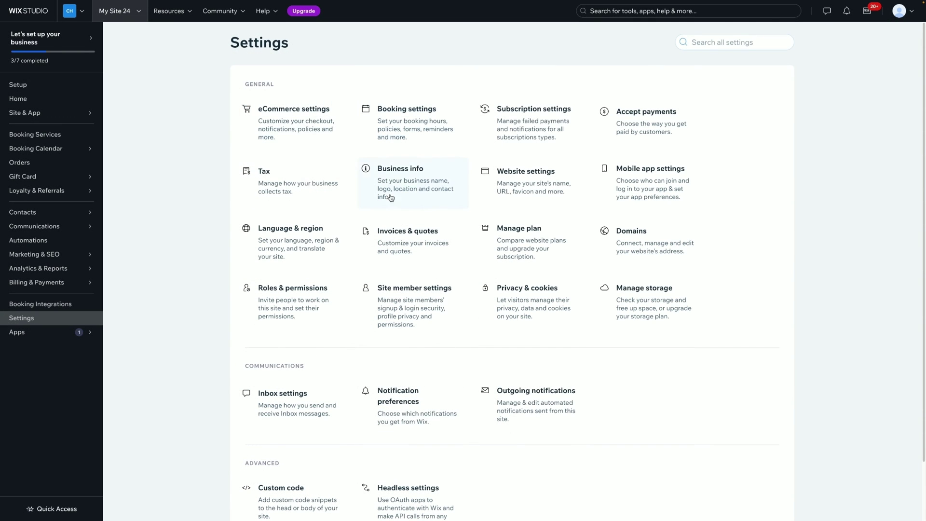
- Open the 'My Site 24' site switcher and browse the account's list of sites
{"action": "scroll", "coordinate": [482, 313], "scroll_direction": "down", "scroll_amount": 2}
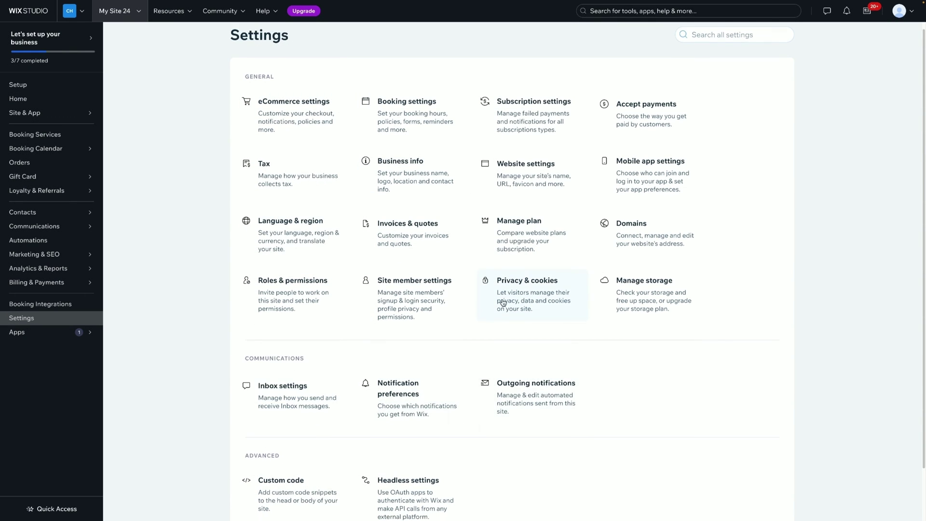
{"action": "scroll", "coordinate": [376, 376], "scroll_direction": "up", "scroll_amount": 2}
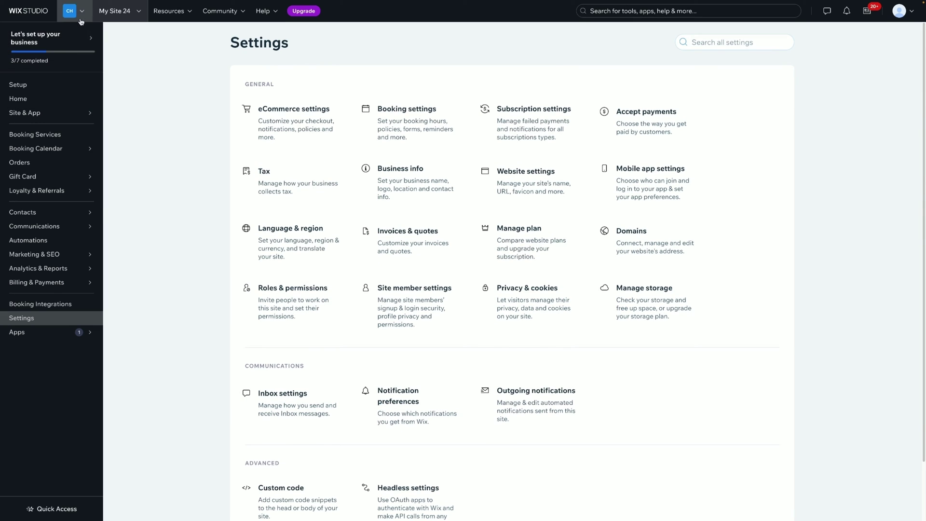
{"action": "left_click", "coordinate": [129, 15]}
{"action": "scroll", "coordinate": [130, 135], "scroll_direction": "down", "scroll_amount": 3}
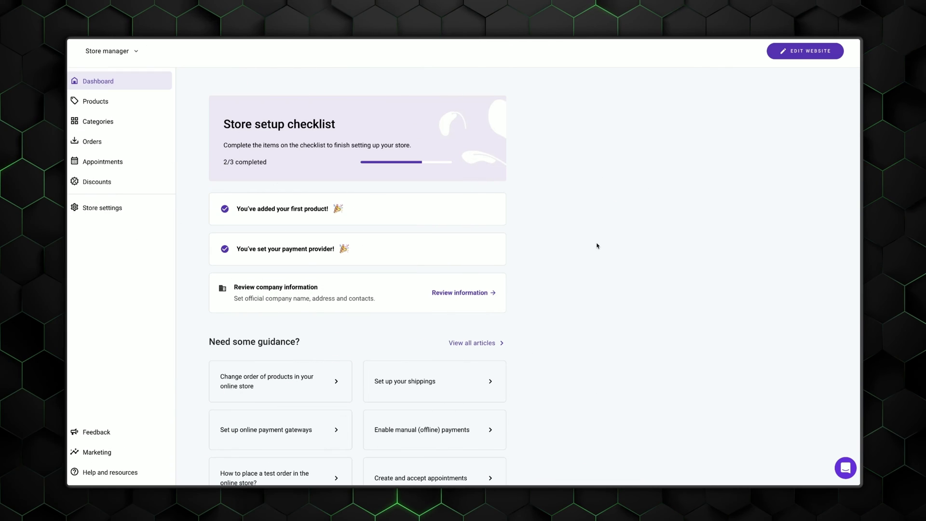
- Review store Categories and Appointments, then start naming a new tax region in Store settings
{"action": "left_click", "coordinate": [103, 124]}
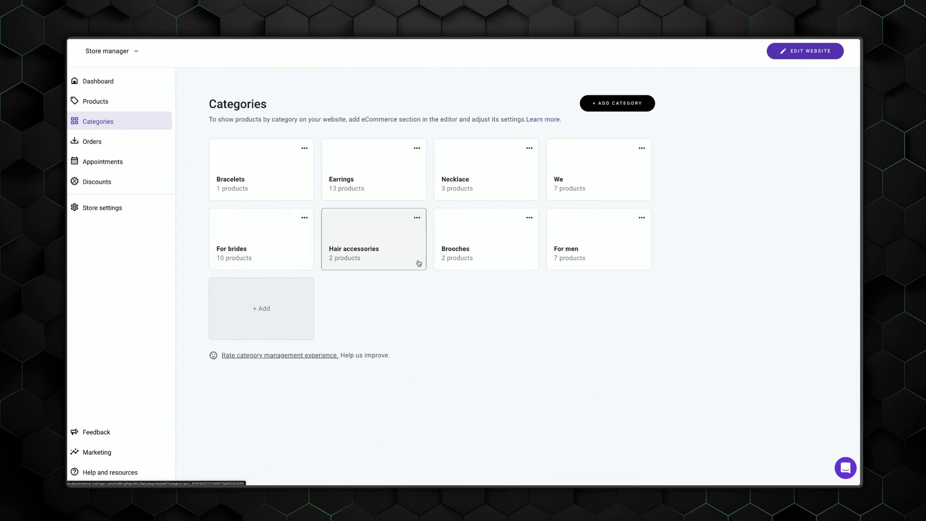
{"action": "left_click", "coordinate": [100, 161]}
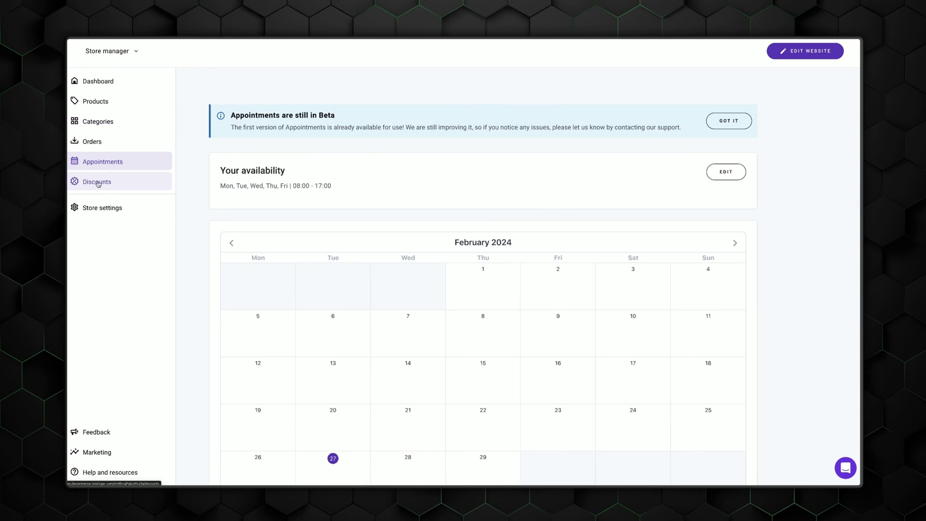
{"action": "left_click", "coordinate": [102, 207]}
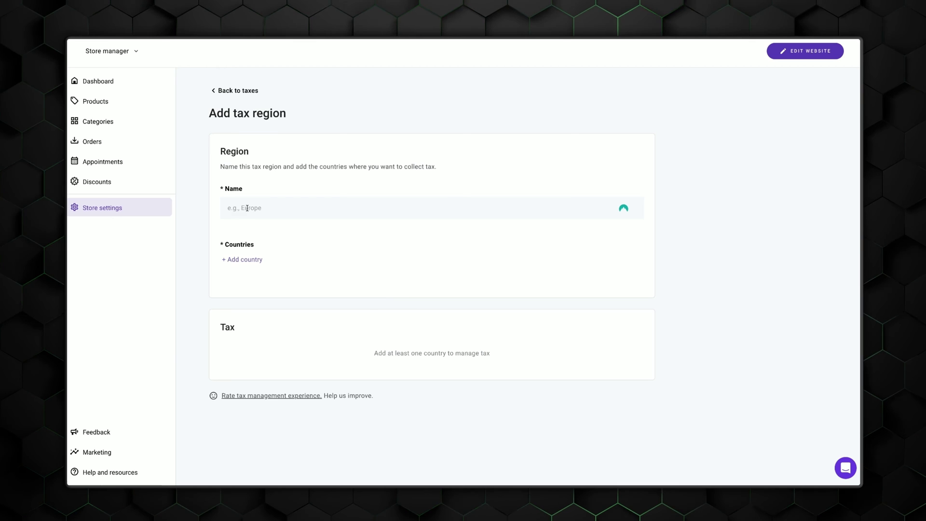
{"action": "left_click", "coordinate": [248, 207]}
{"action": "type", "text": "U"}
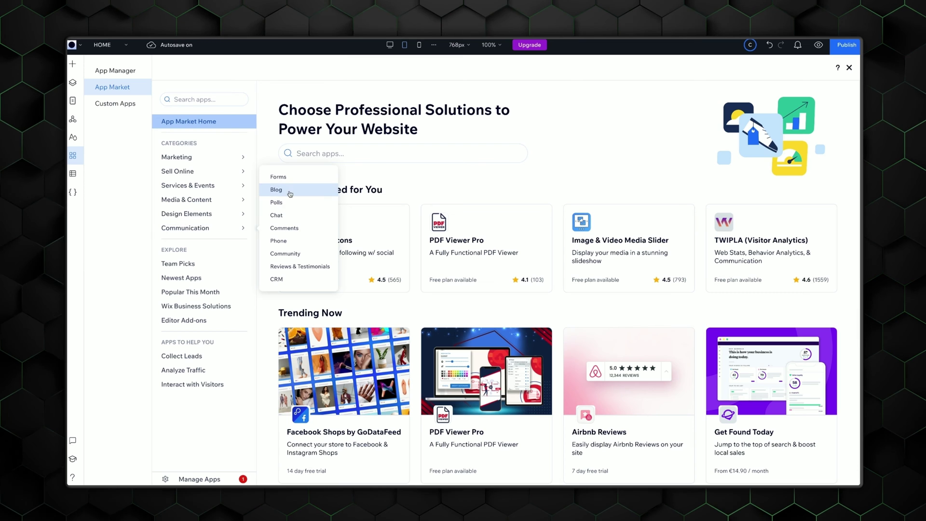
- Show the Blog apps from the App Market's Communication category
{"action": "left_click", "coordinate": [289, 192]}
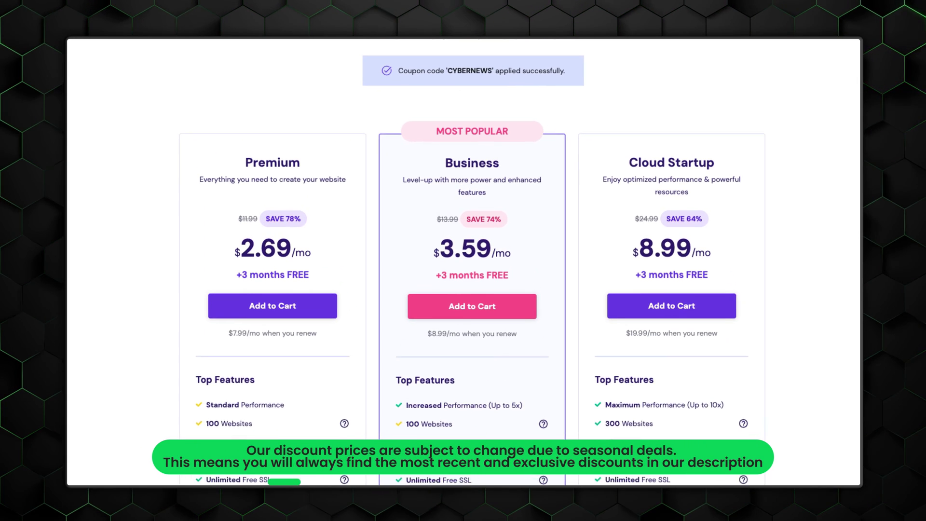
{"action": "scroll", "coordinate": [463, 260], "scroll_direction": "down", "scroll_amount": 5}
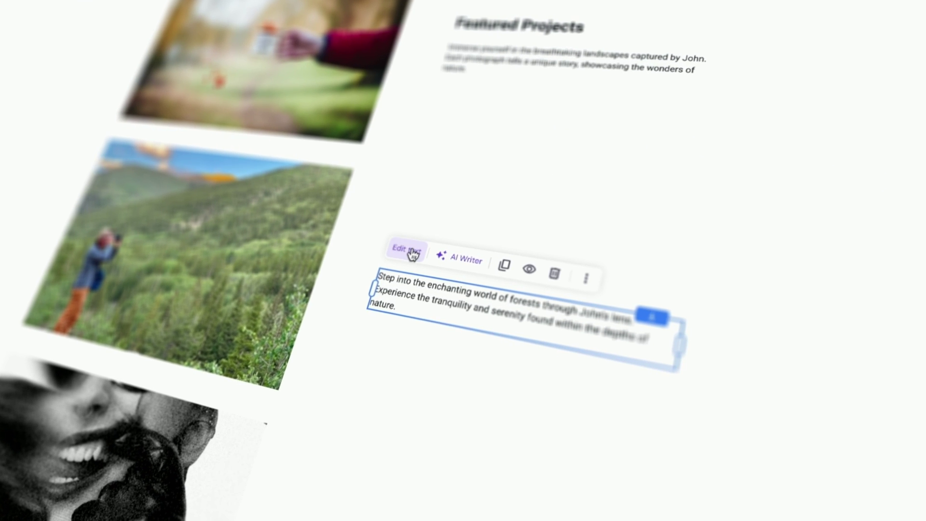
- Enter text-editing mode on the forest paragraph beside the hiker photo
{"action": "left_click", "coordinate": [411, 251]}
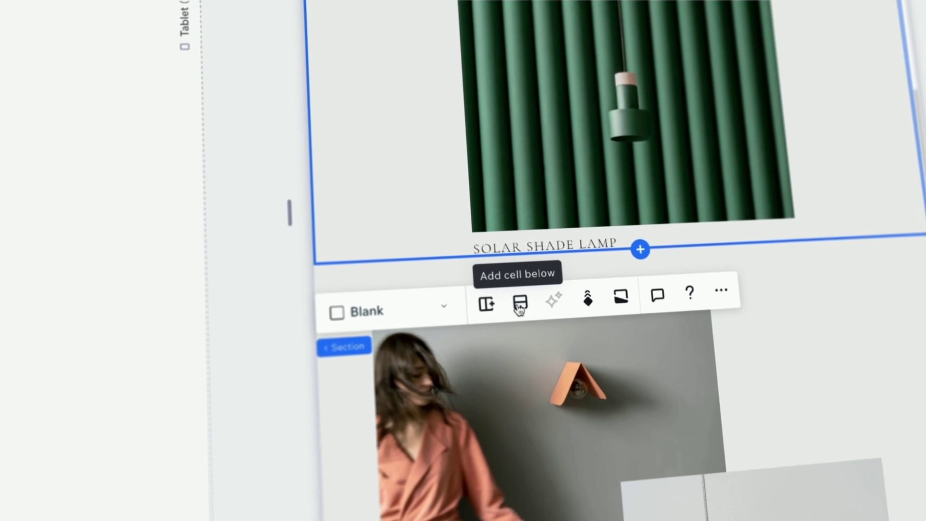
- Insert an empty cell under the selected SOLAR SHADE LAMP cell
{"action": "left_click", "coordinate": [519, 304]}
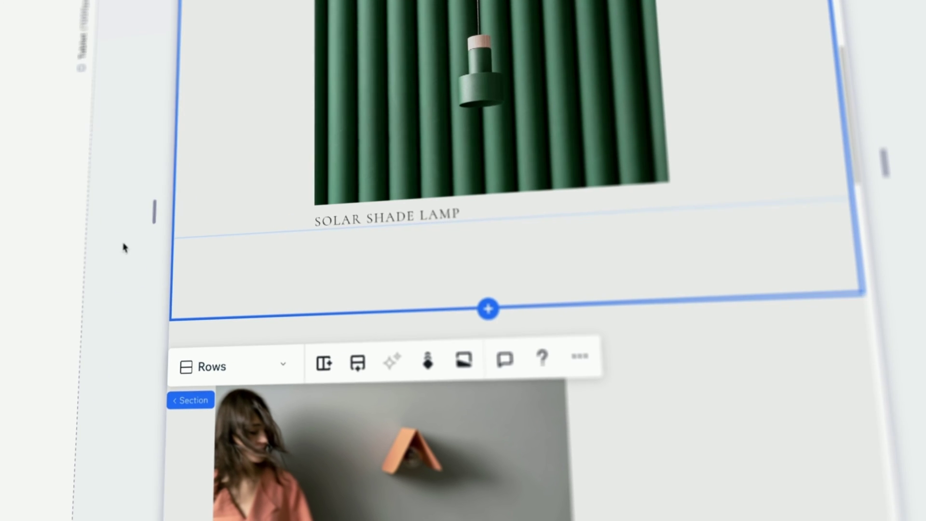